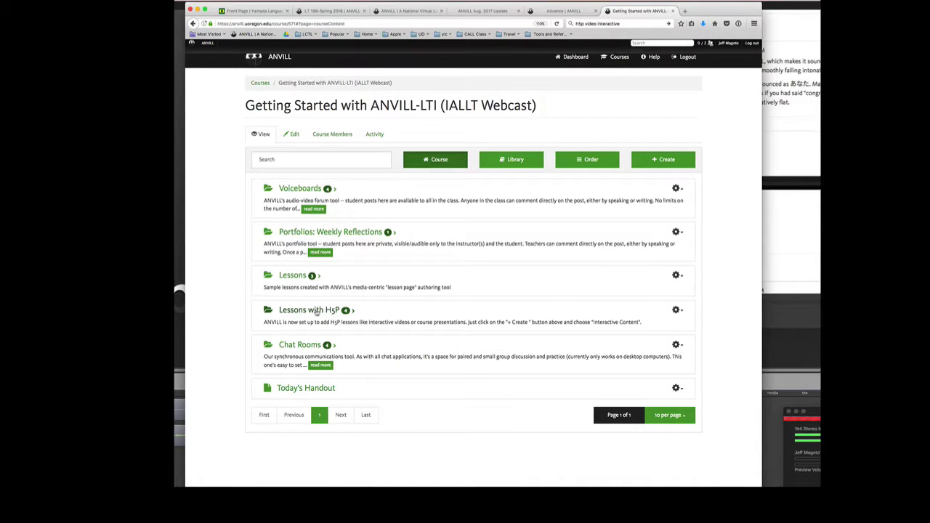
- Open the "How I Became a Teacher" interactive video from the Lessons with H5P folder for editing
click(316, 311)
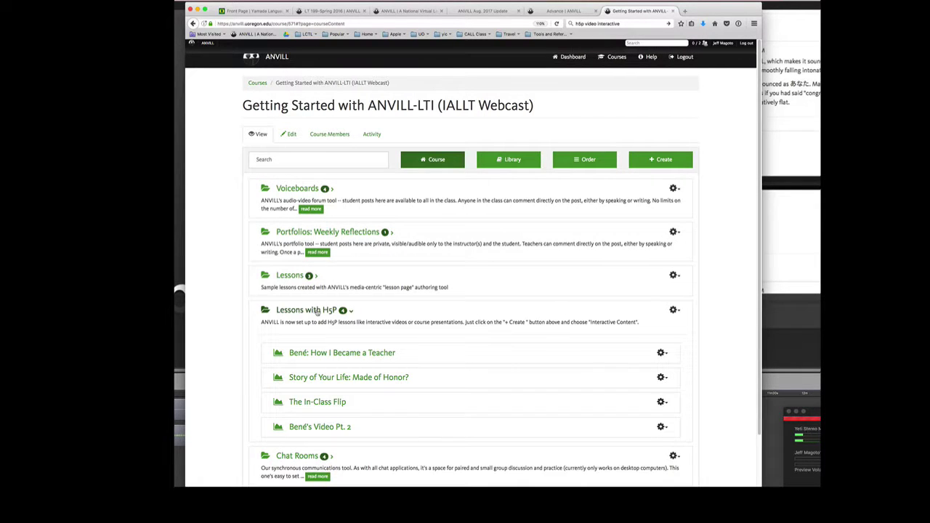
click(346, 354)
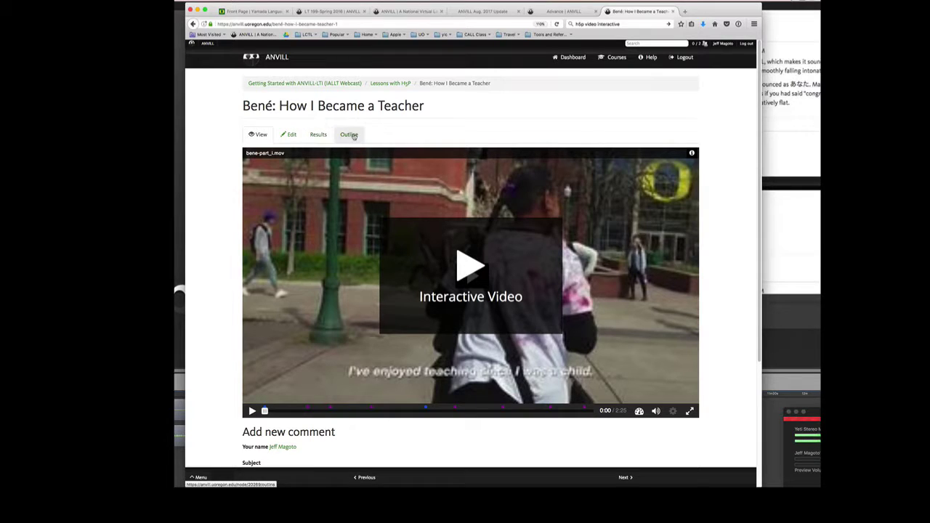
scroll(426, 133, down, 1)
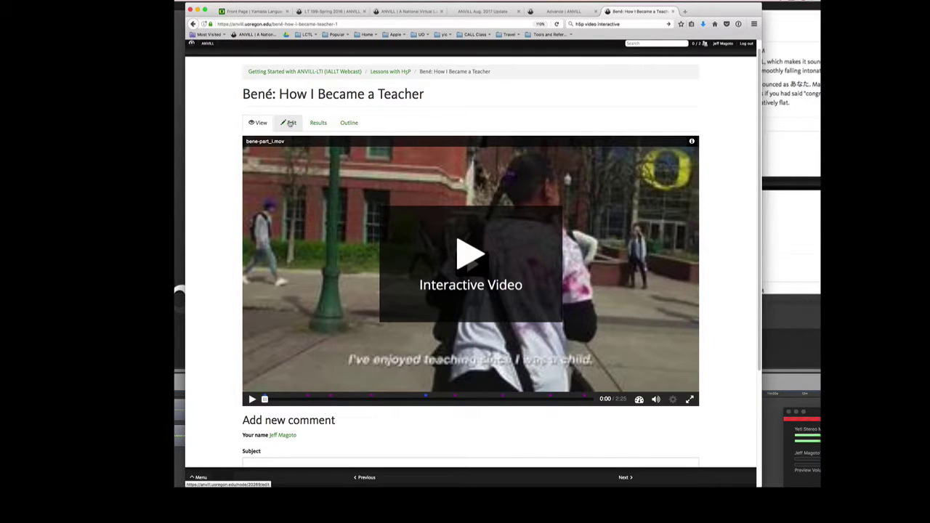
click(289, 124)
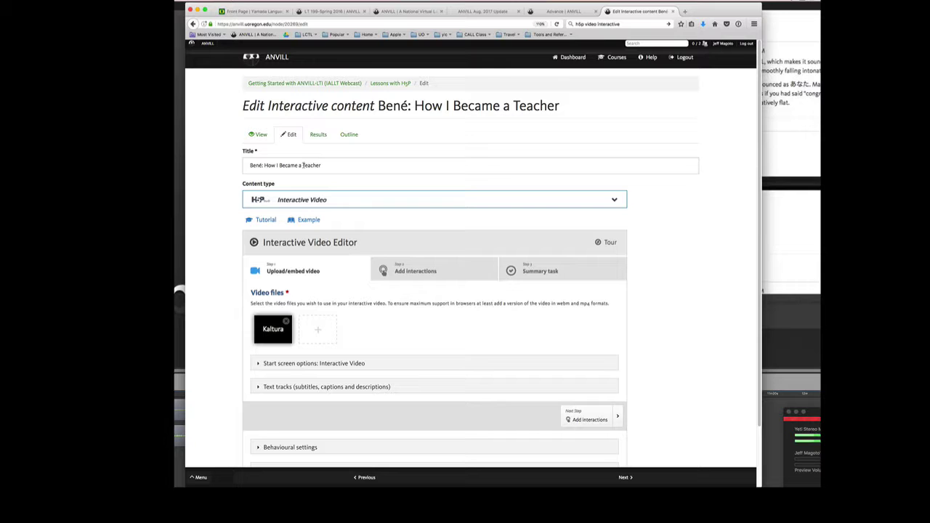
- Look through the available H5P content types from Interactive Video to the end of the list, leaving the current type selected
click(342, 201)
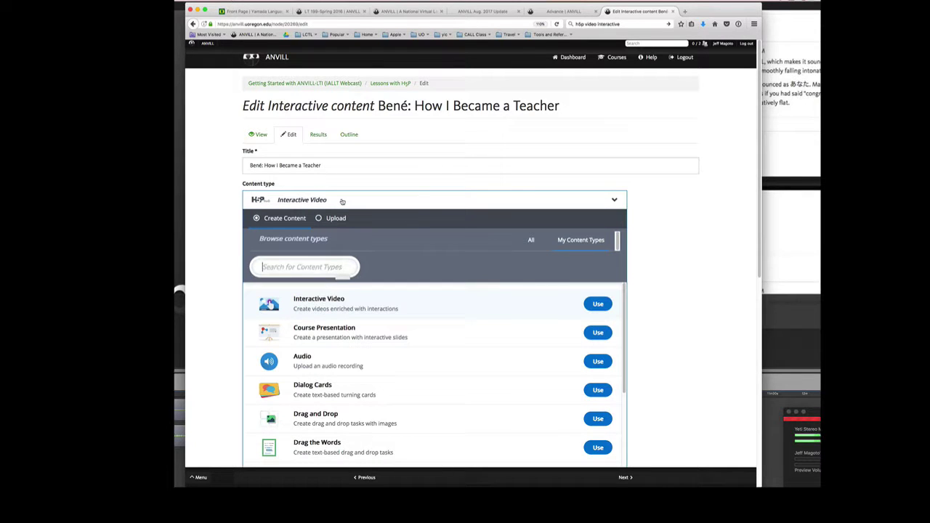
scroll(502, 294, down, 2)
scroll(505, 297, up, 2)
scroll(491, 377, down, 1)
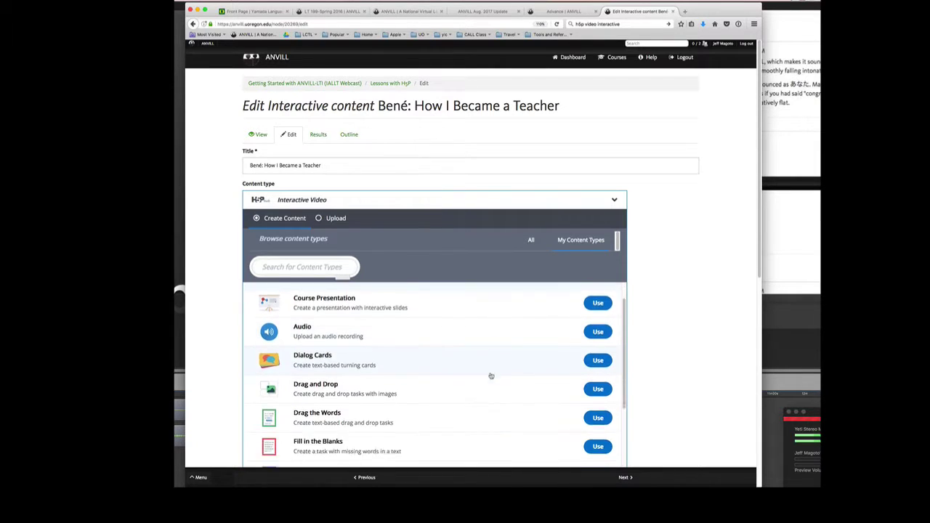
scroll(491, 377, down, 10)
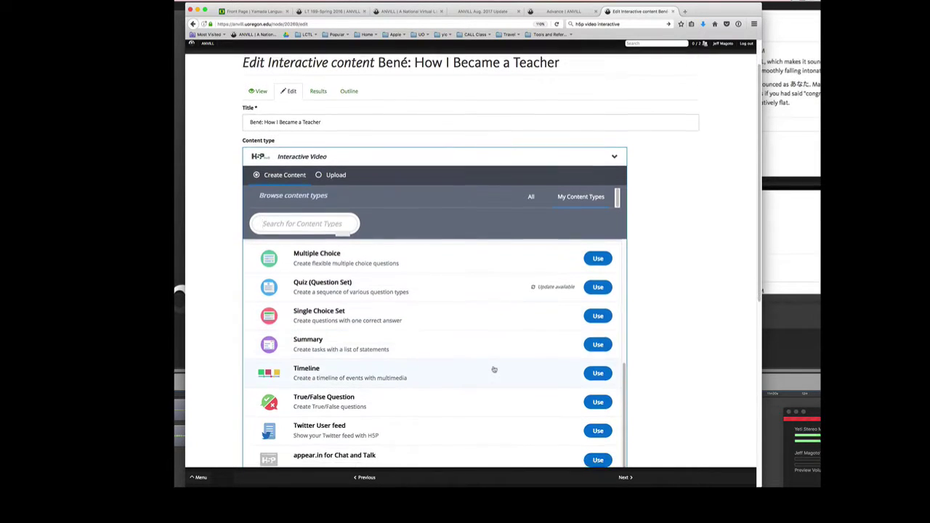
scroll(494, 370, down, 3)
scroll(494, 363, up, 5)
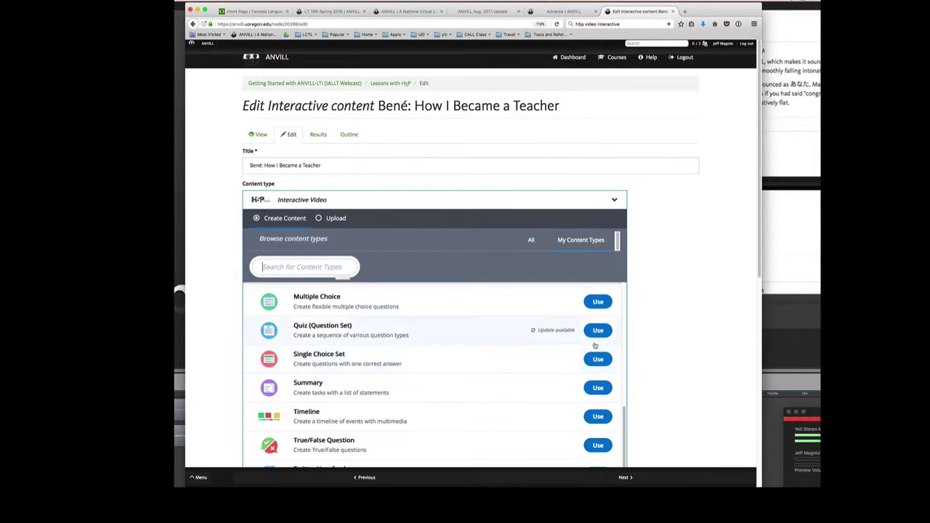
drag(623, 436, 621, 290)
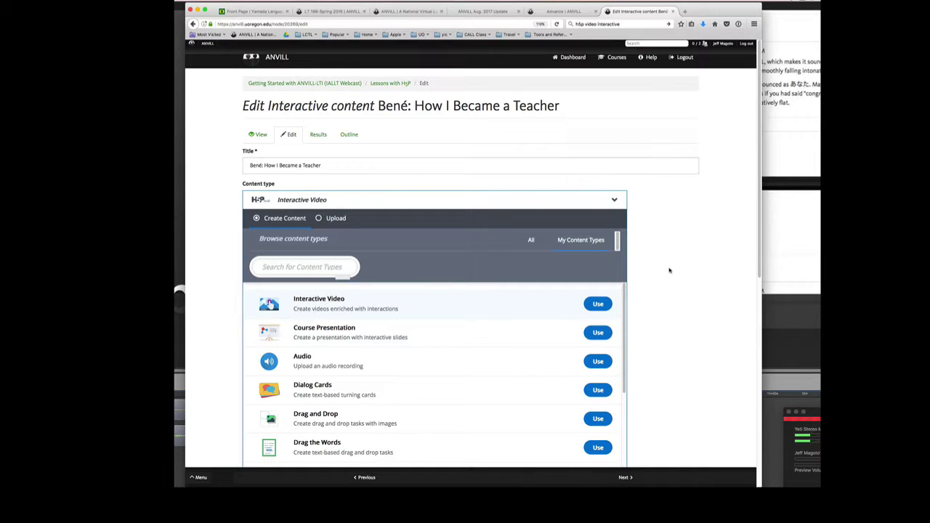
scroll(644, 229, down, 1)
scroll(644, 229, down, 2)
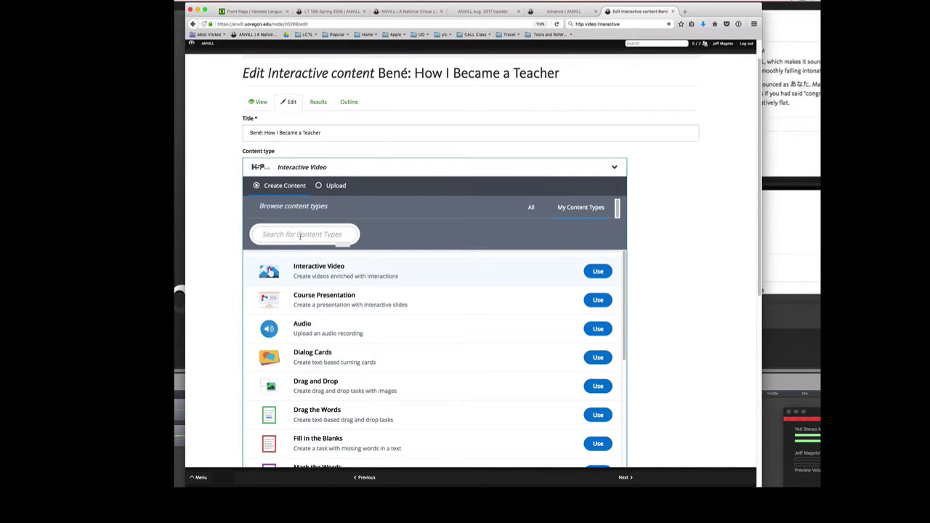
click(614, 169)
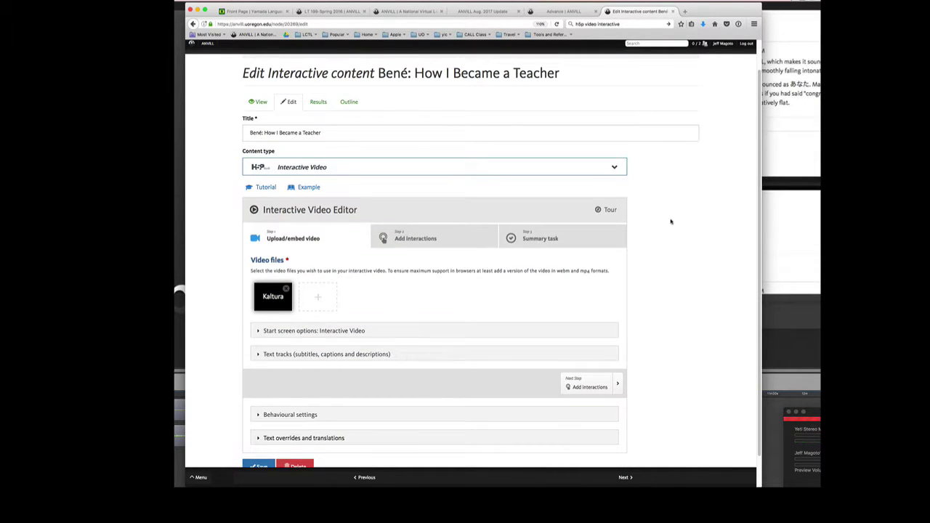
- Go to the Add interactions stage of the video editor and play the opening seconds of the video
scroll(673, 231, down, 2)
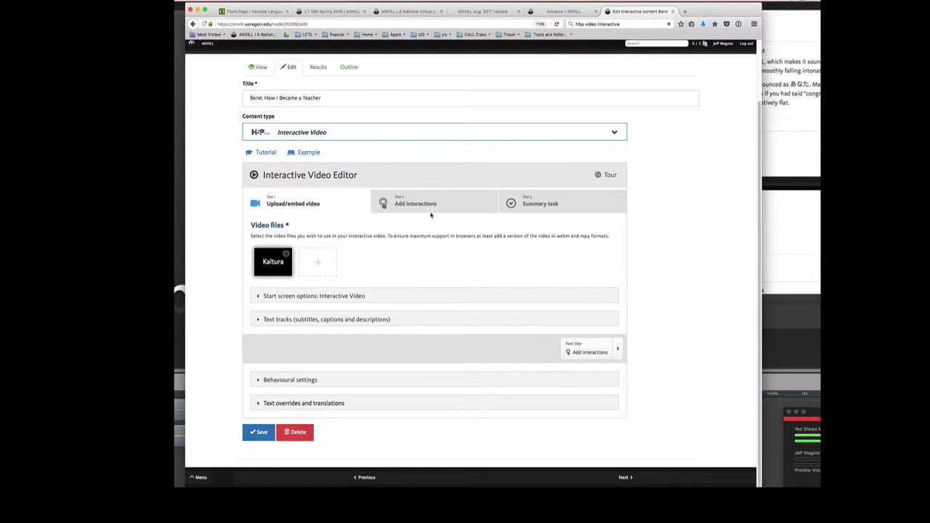
click(430, 210)
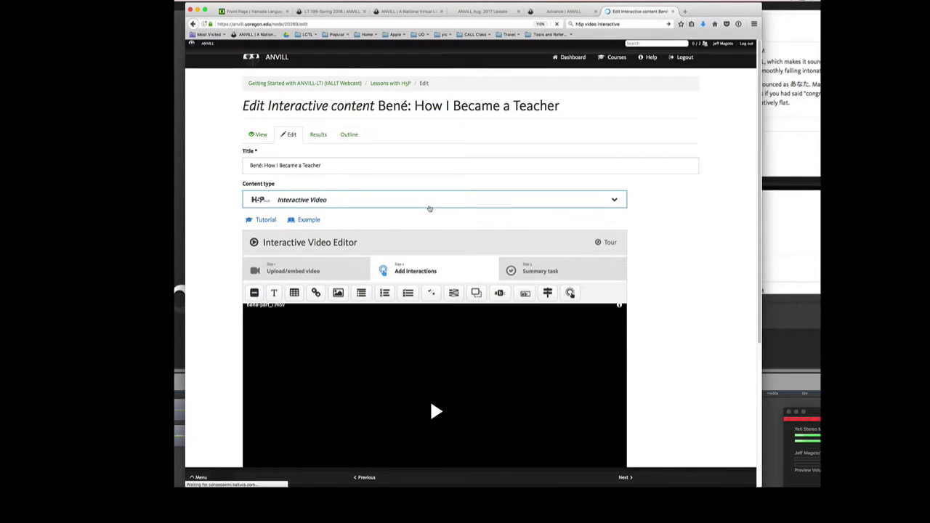
scroll(661, 280, down, 4)
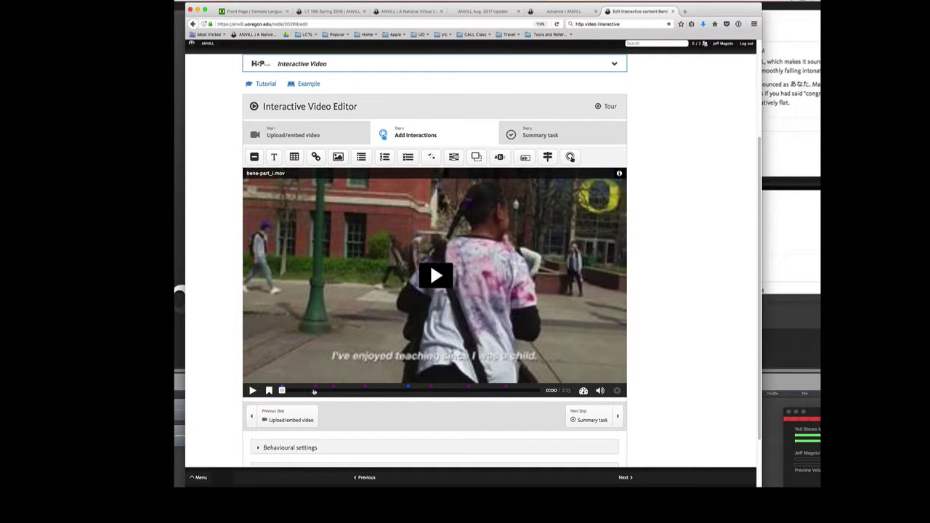
click(252, 390)
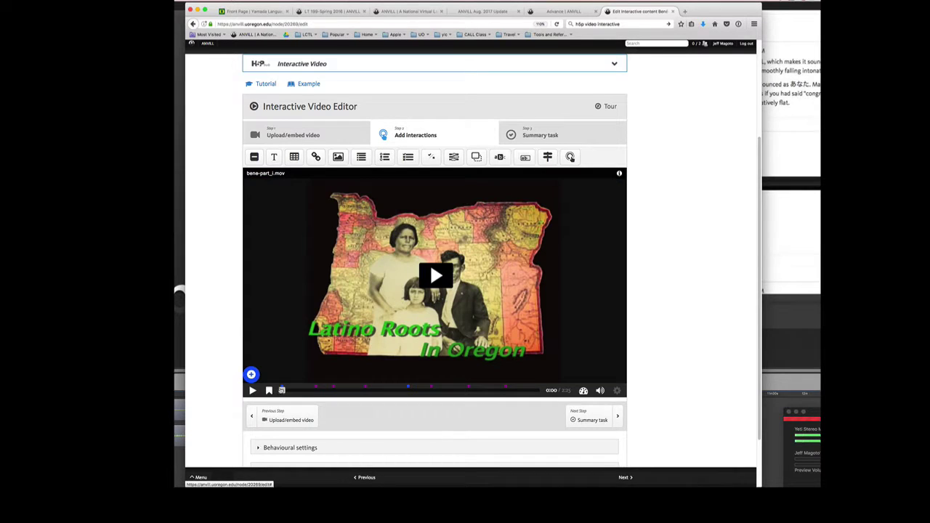
click(252, 390)
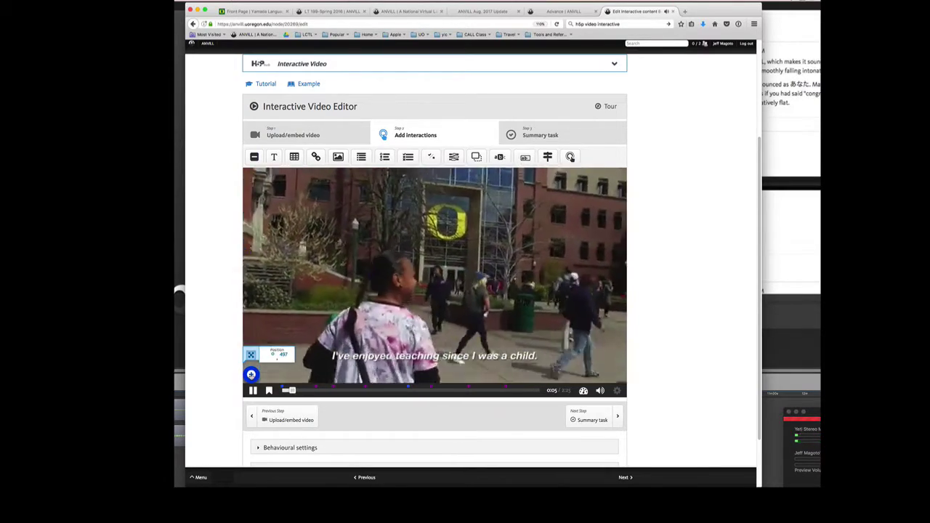
- Examine the settings and text content of the text interaction at the video's start, then close it without changes
double_click(252, 354)
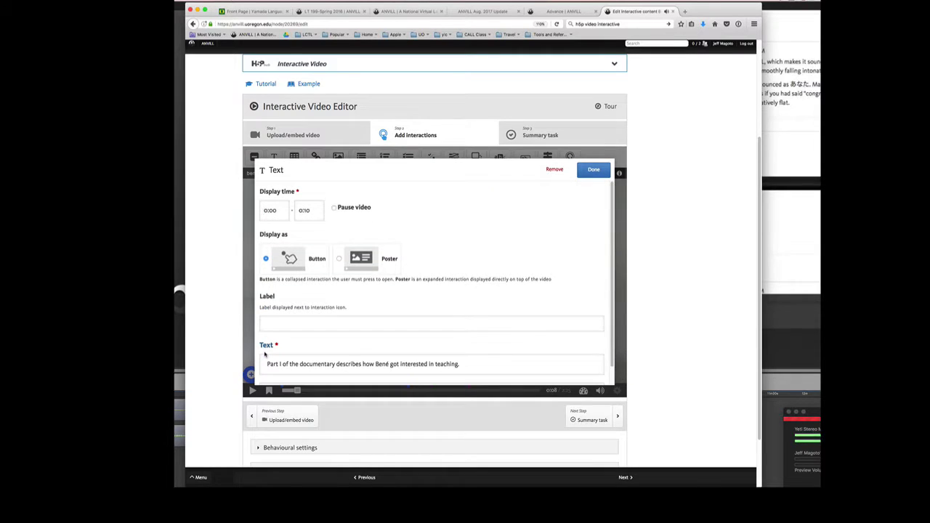
scroll(369, 290, down, 3)
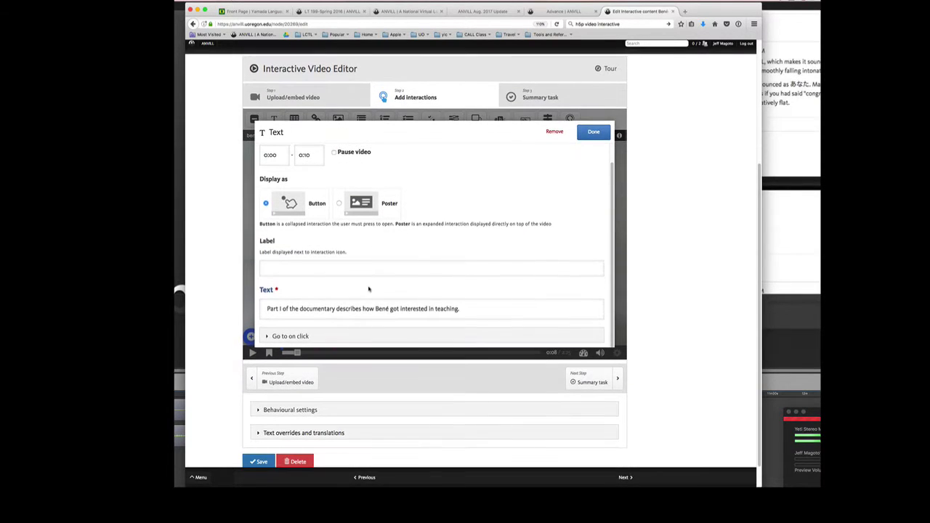
click(465, 309)
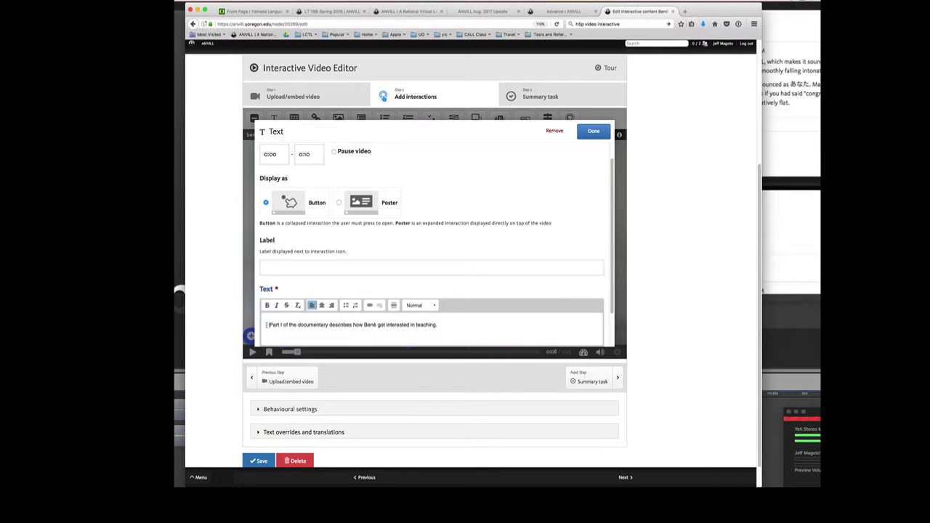
triple_click(382, 320)
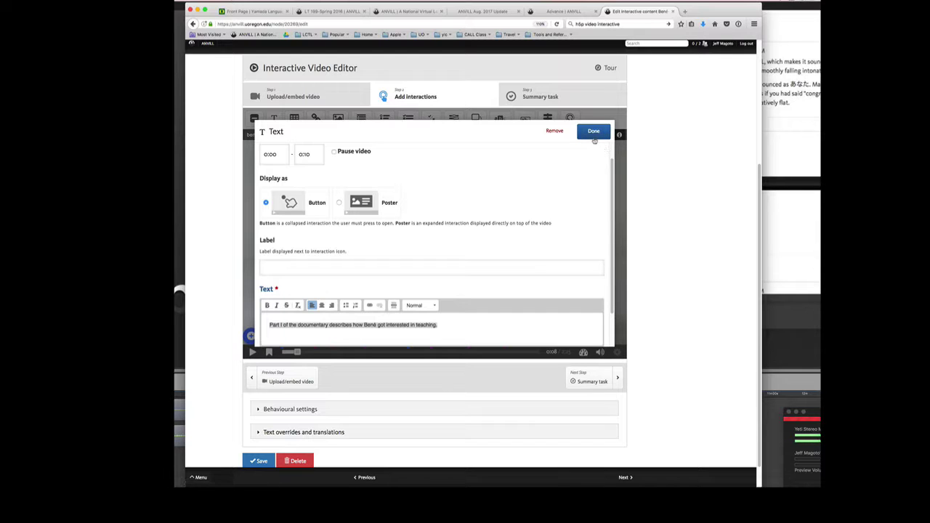
click(596, 134)
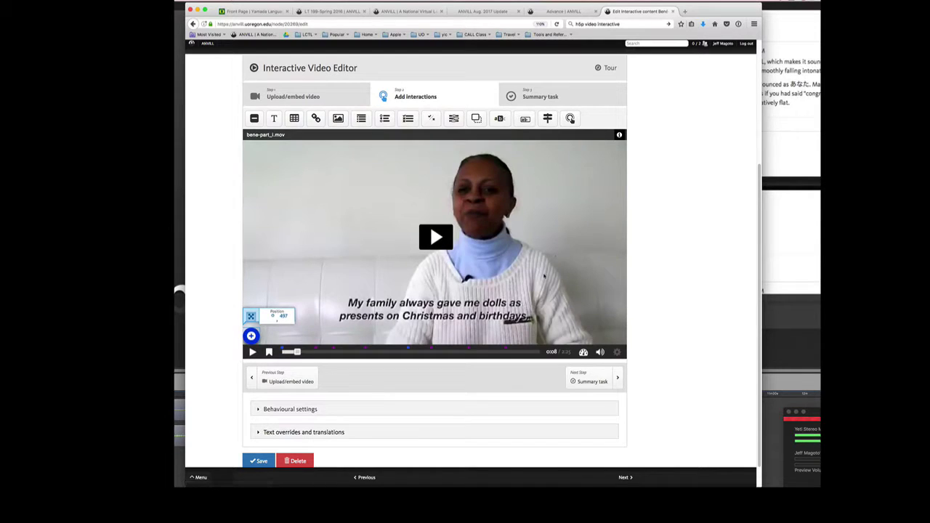
- Move the video playback to the "Check!" interaction at 0:47
scroll(543, 279, down, 1)
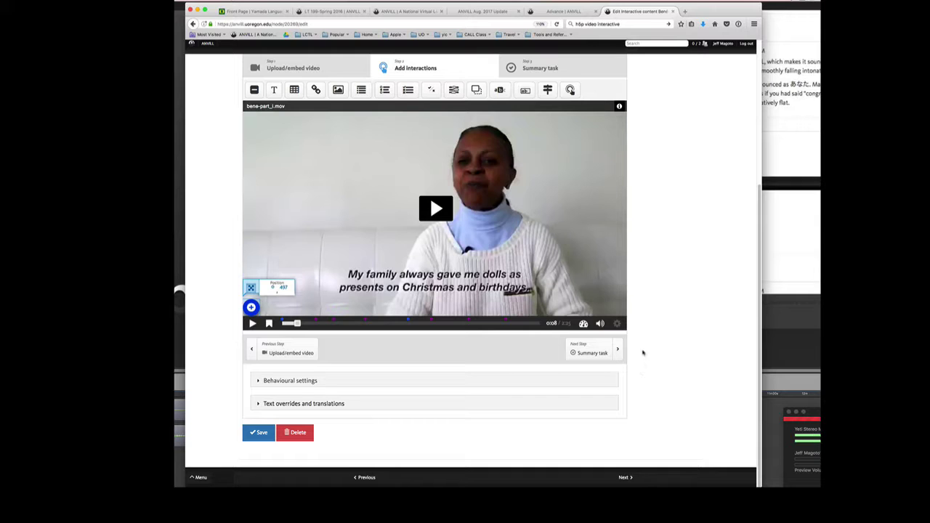
scroll(661, 223, up, 3)
scroll(661, 223, down, 1)
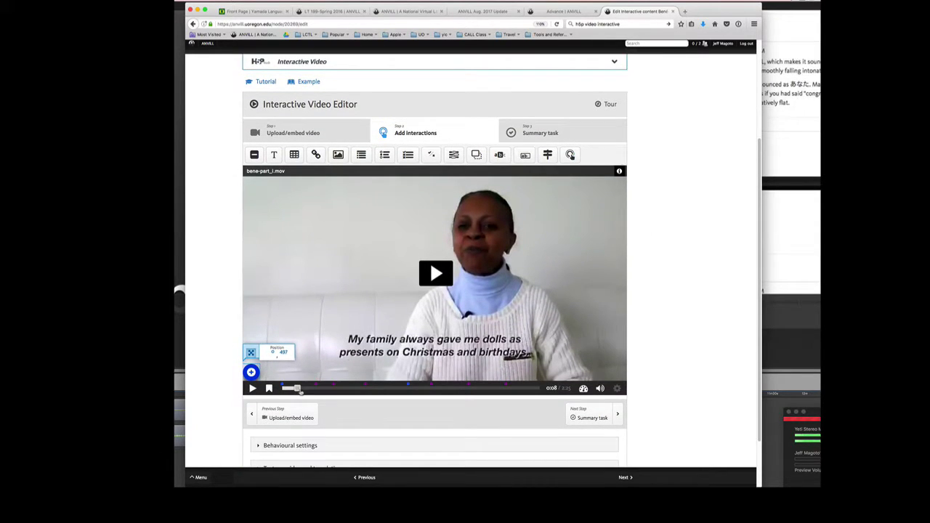
drag(297, 388, 366, 388)
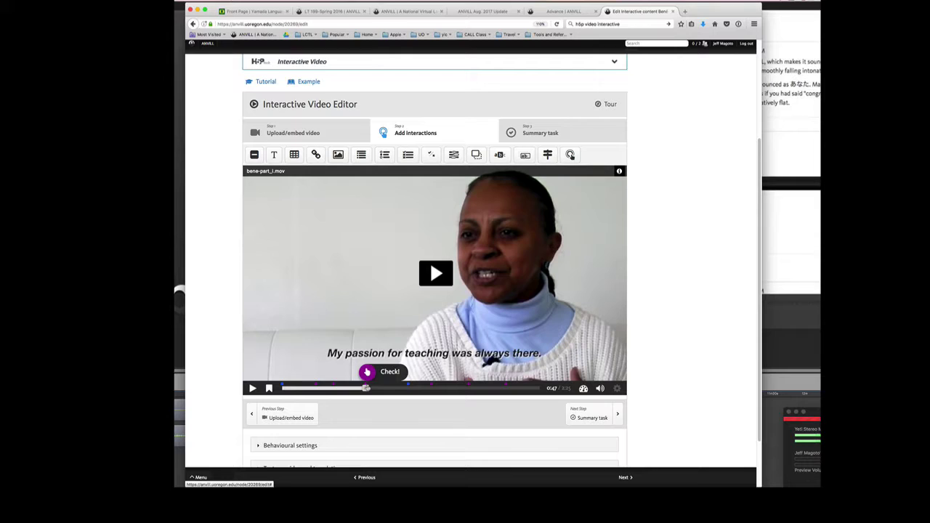
drag(365, 388, 364, 388)
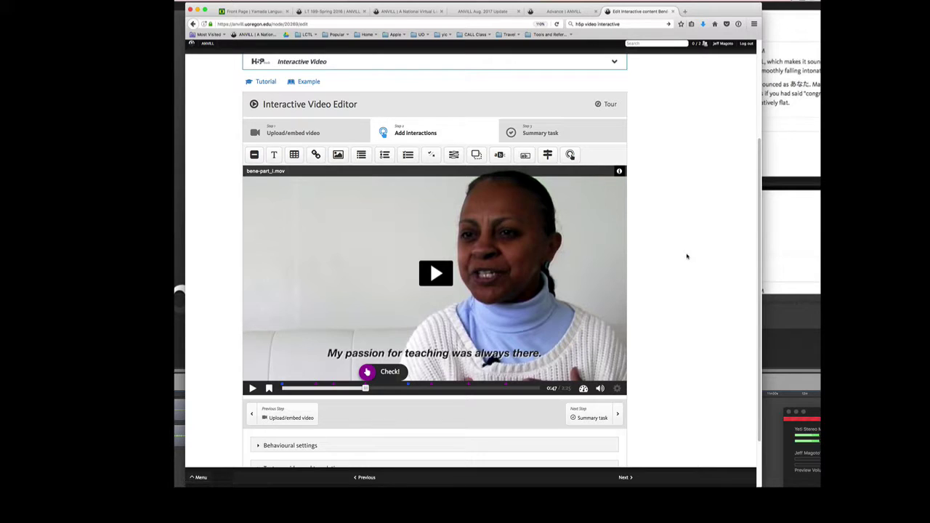
- Return to the Getting Started course, go to the full course list and open the form for adding a new course
scroll(688, 257, up, 3)
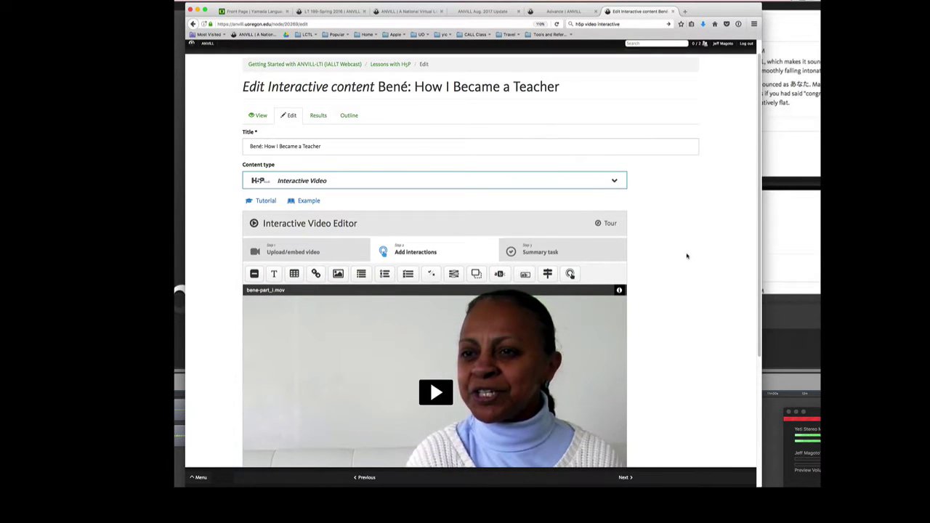
click(341, 65)
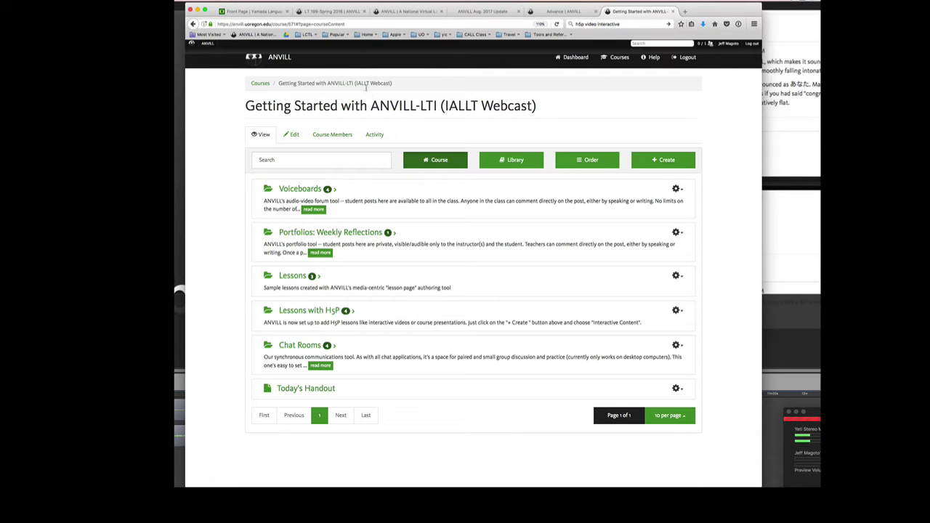
click(613, 59)
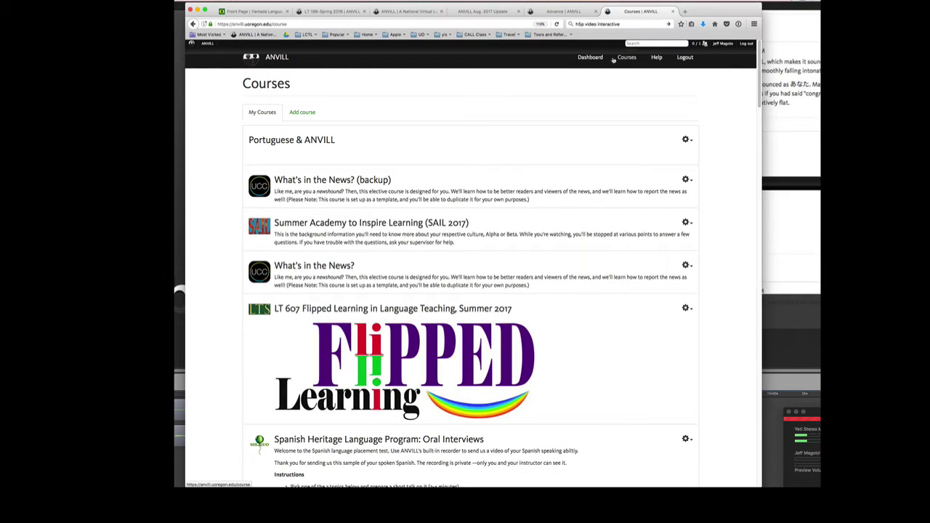
click(302, 113)
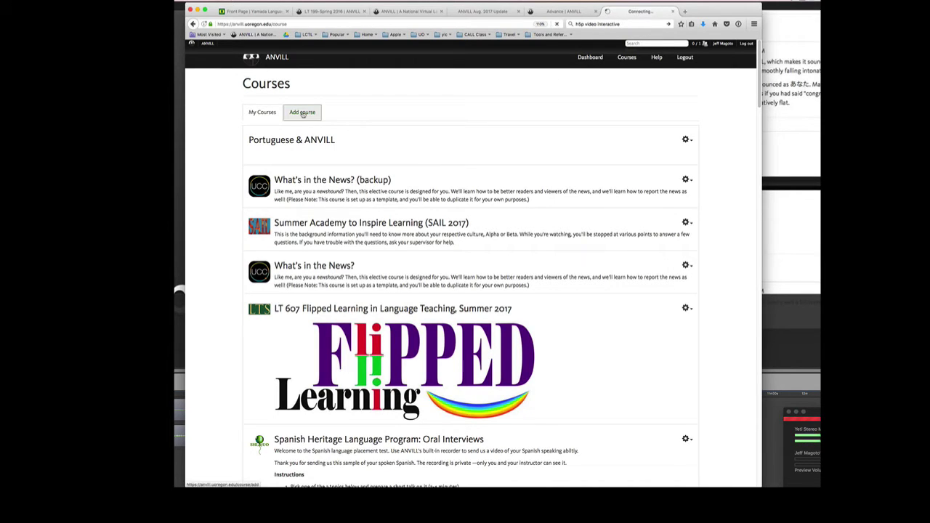